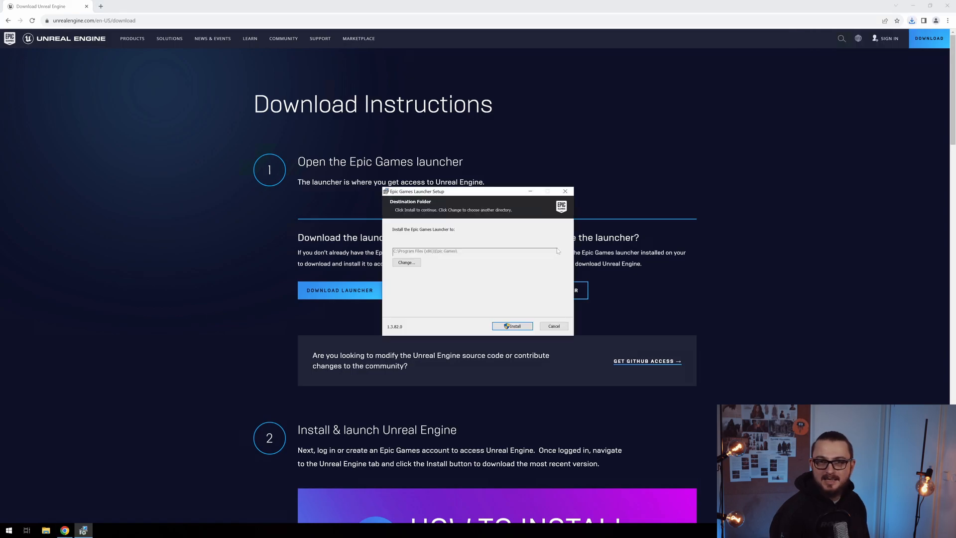
# Step: Install the Epic Games Launcher to the default folder and maximize its sign-in window
pyautogui.click(913, 6)
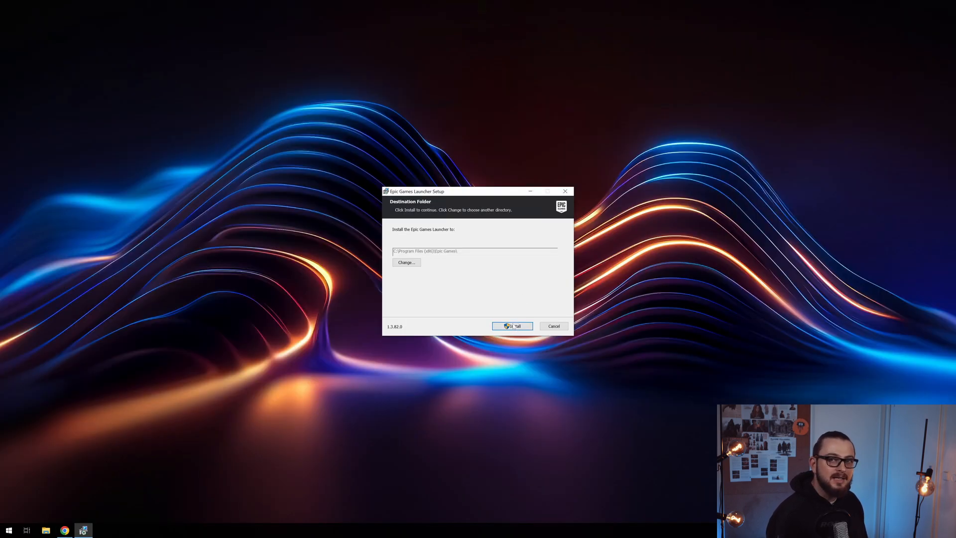
pyautogui.click(513, 326)
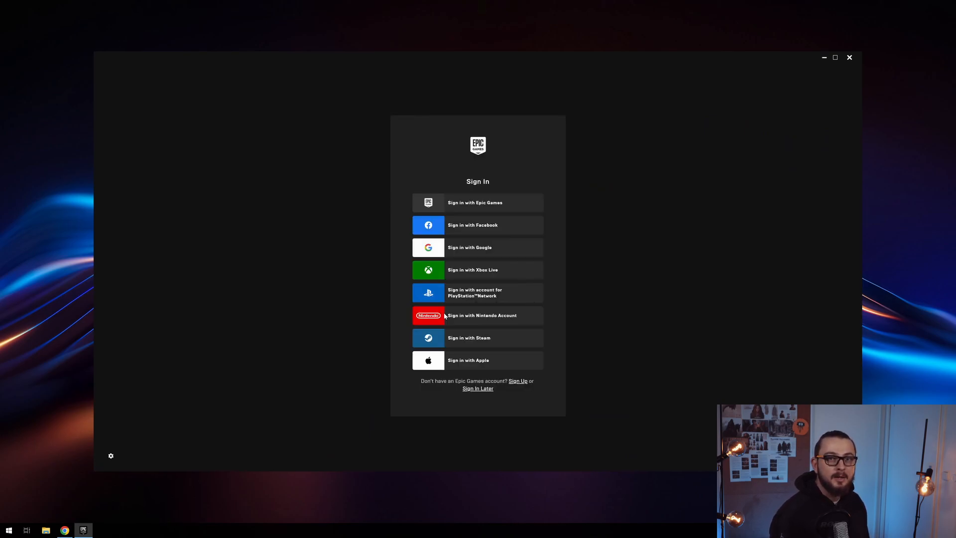
pyautogui.click(835, 57)
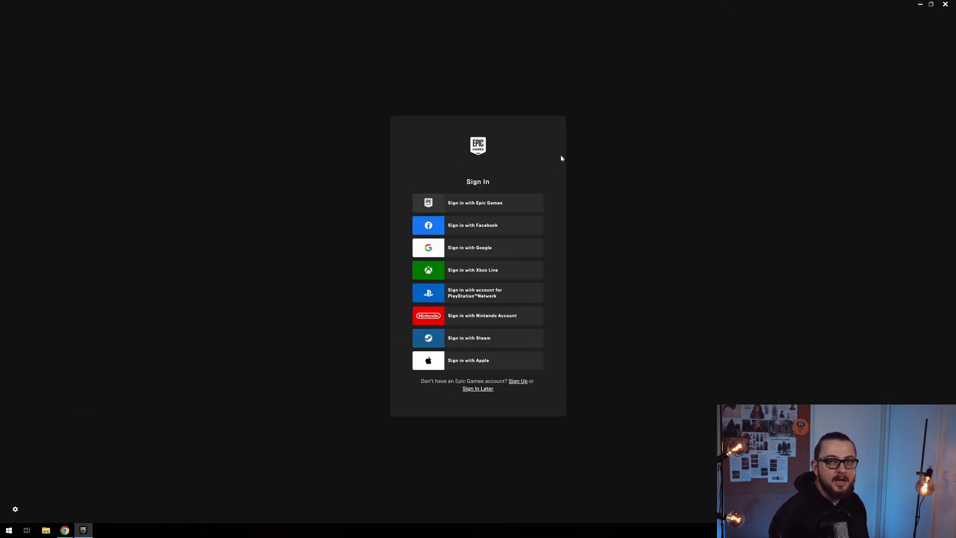
# Step: Sign in with an Epic Games account, entering the account's email address and password
pyautogui.click(469, 206)
pyautogui.write('[blurred email]')
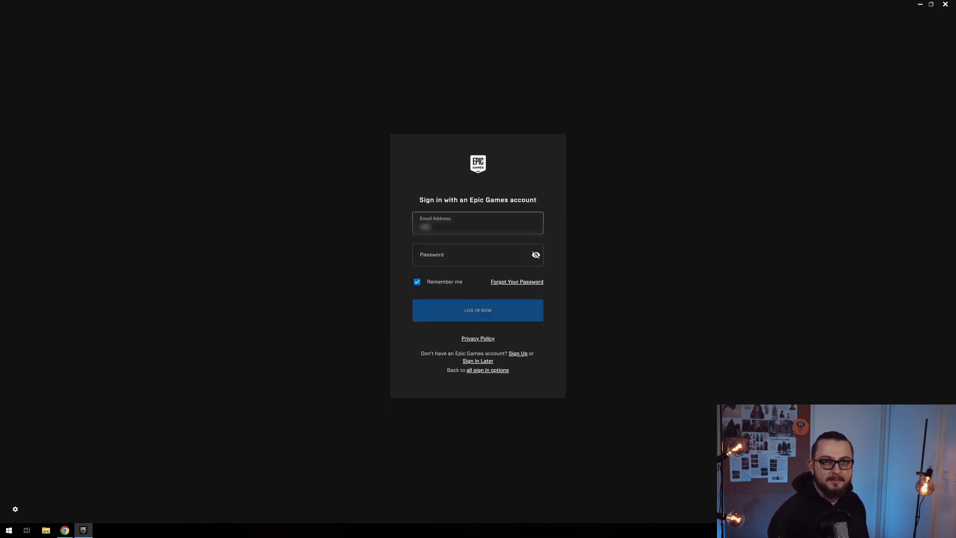
pyautogui.press('Tab')
pyautogui.write('••••••••••')
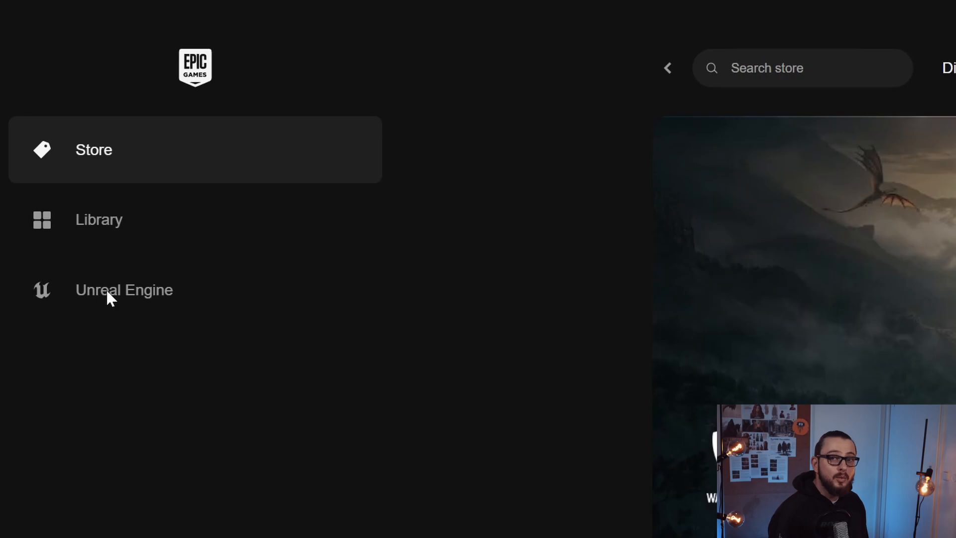
# Step: Add an Unreal Engine 5.2.1 version slot in the Unreal Engine library and begin its installation
pyautogui.click(195, 297)
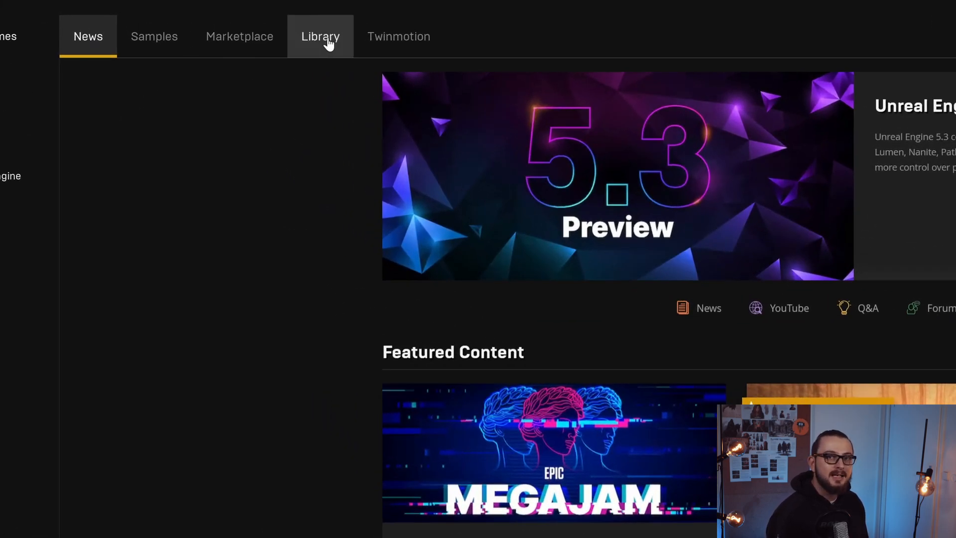
pyautogui.click(328, 44)
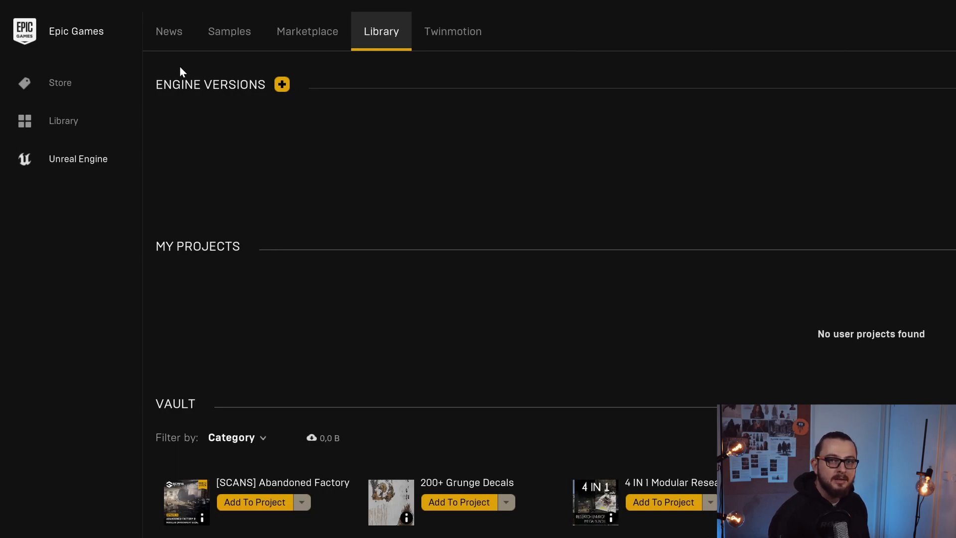
pyautogui.click(283, 86)
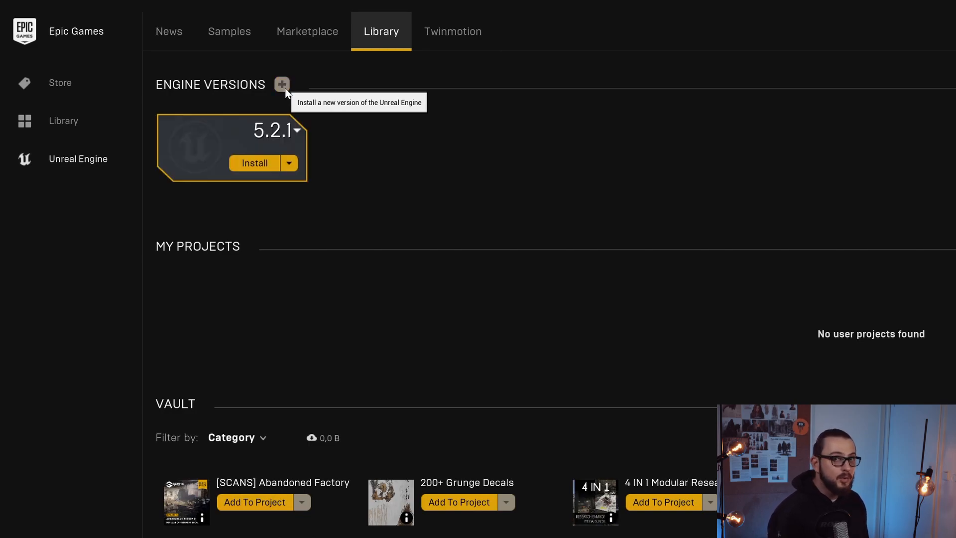
pyautogui.click(256, 166)
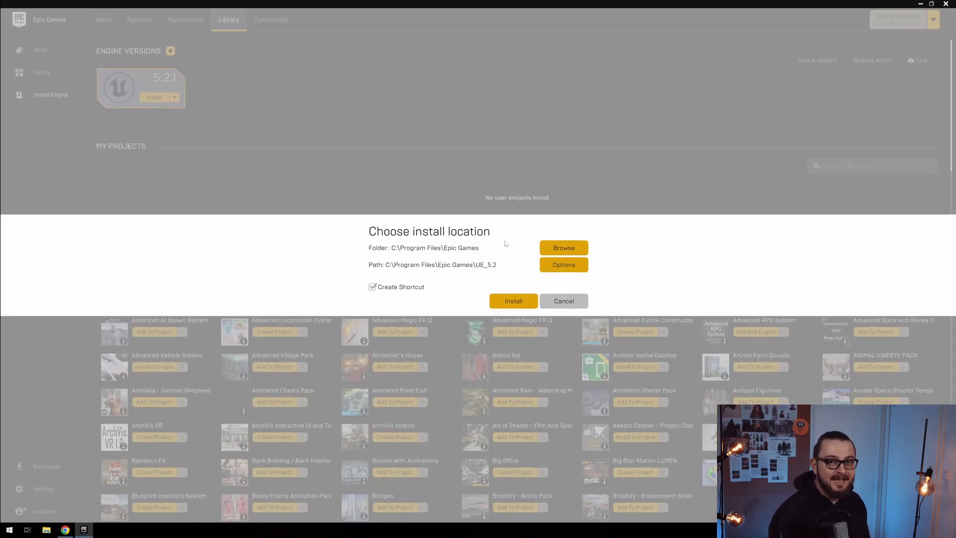
# Step: In the engine's installation options, include Editor symbols for debugging and exclude the Android, IOS and Linux target platforms
pyautogui.click(578, 269)
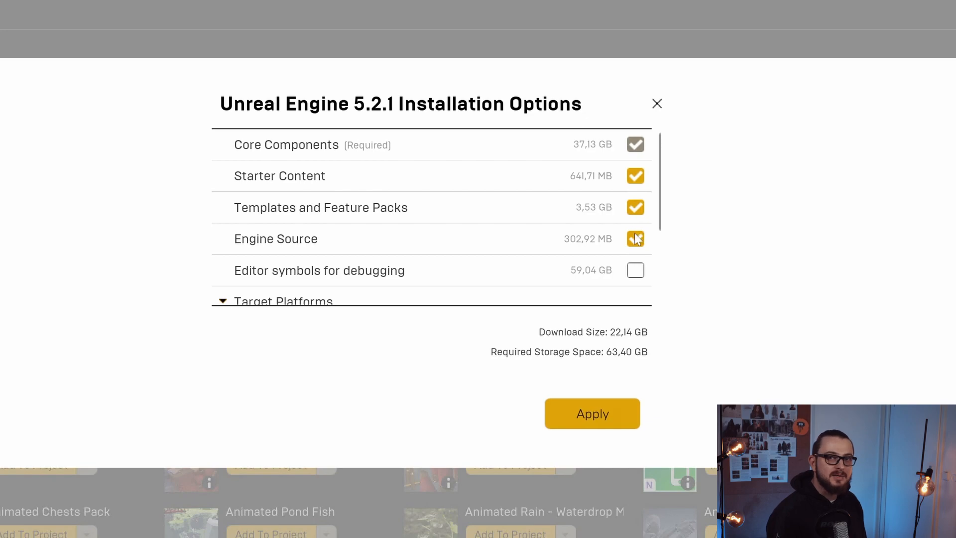
pyautogui.click(636, 271)
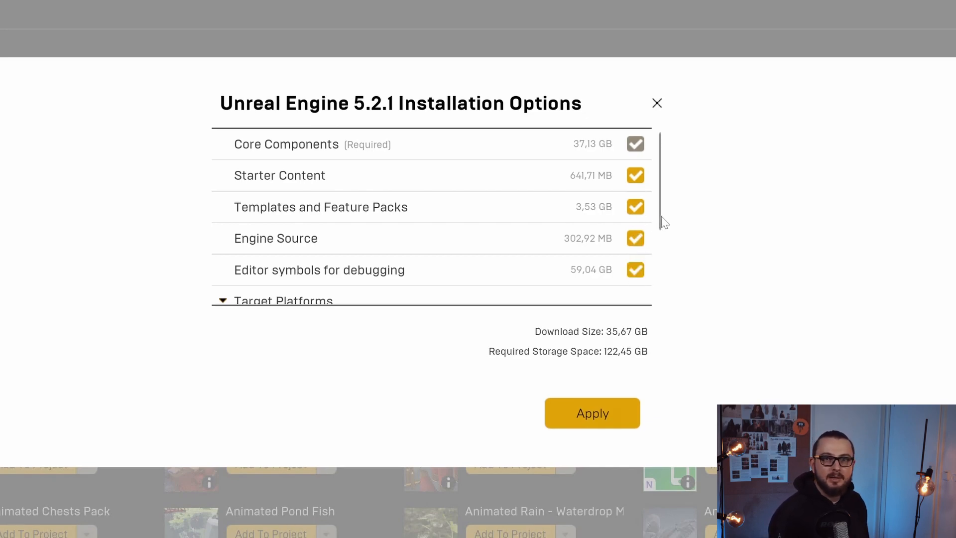
pyautogui.moveTo(659, 219); pyautogui.dragTo(662, 297)
pyautogui.click(632, 167)
pyautogui.click(636, 231)
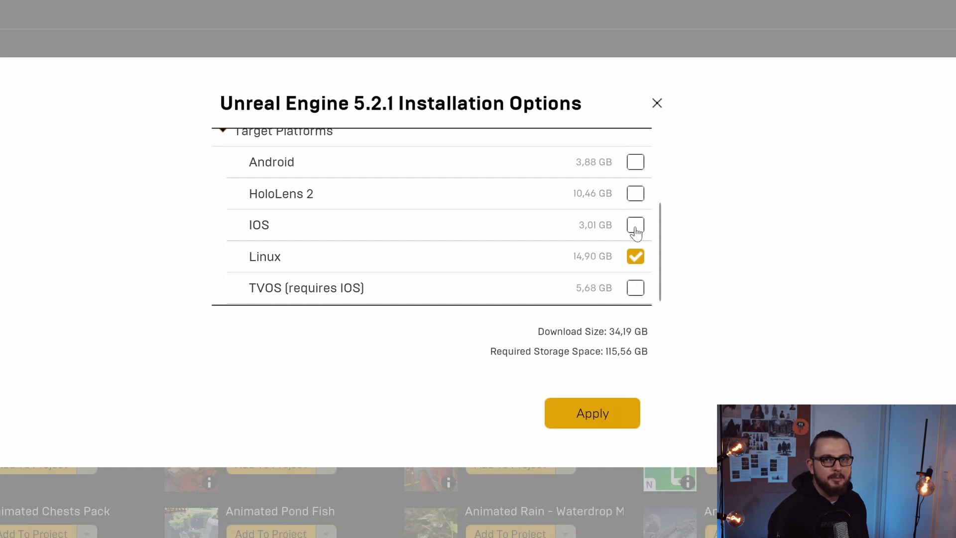
pyautogui.click(637, 256)
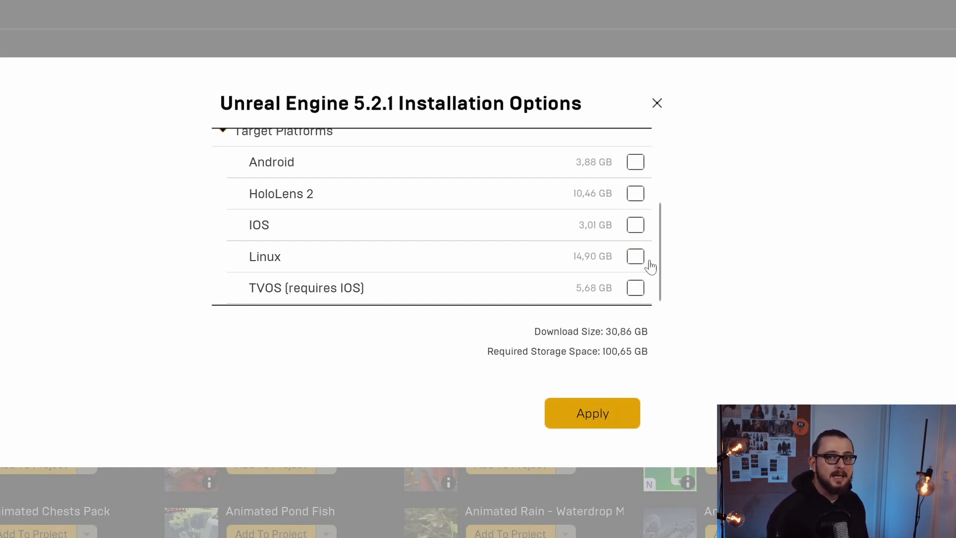
# Step: Apply the options, install the engine into C:\Program Files\Epic Games with a shortcut, and open the launcher's downloads
pyautogui.click(595, 415)
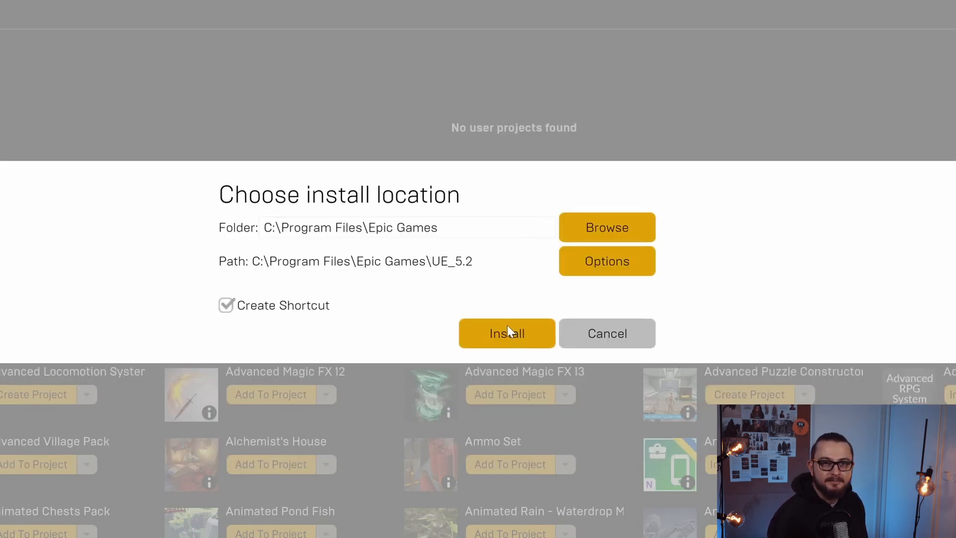
pyautogui.click(506, 329)
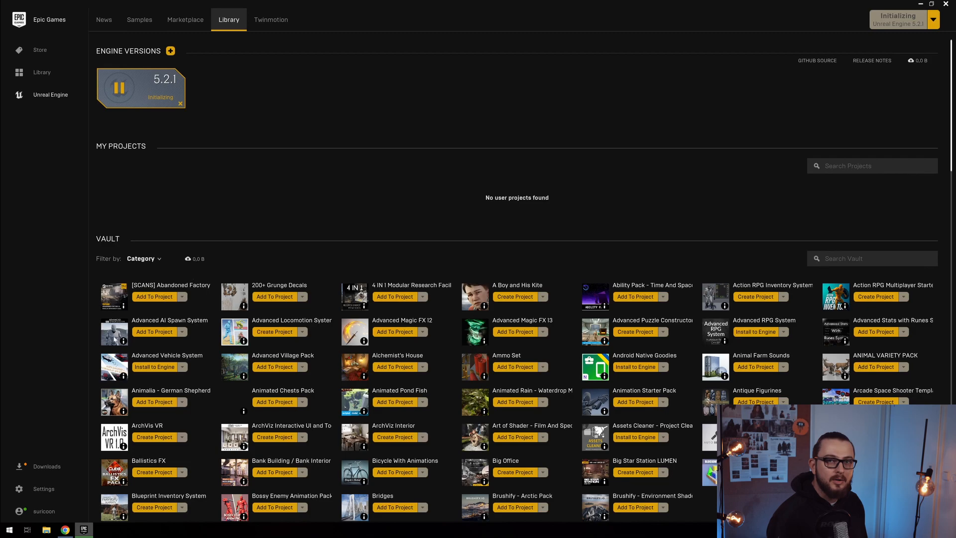
pyautogui.click(44, 471)
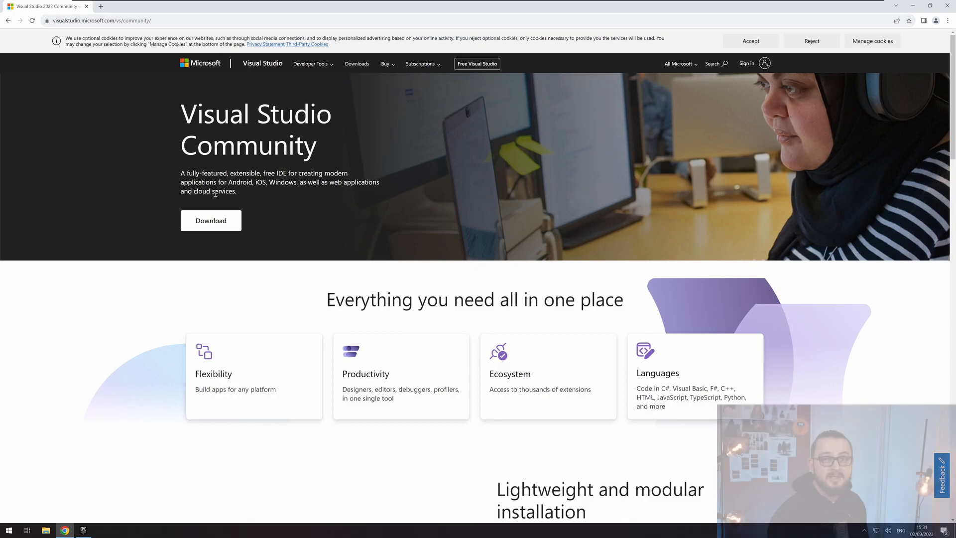
# Step: Download Visual Studio Community from its web page, run VisualStudioSetup.exe and continue to the workload selection
pyautogui.click(211, 225)
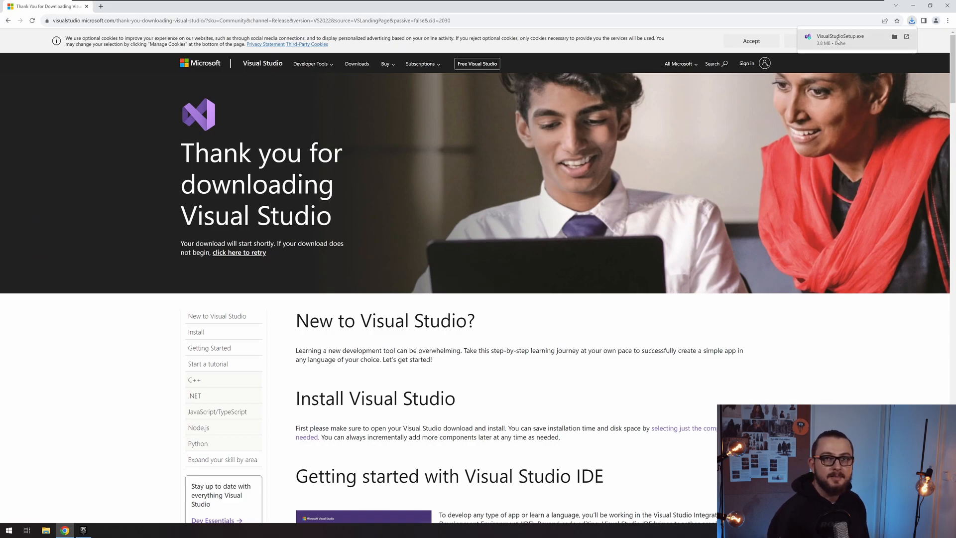
pyautogui.click(839, 40)
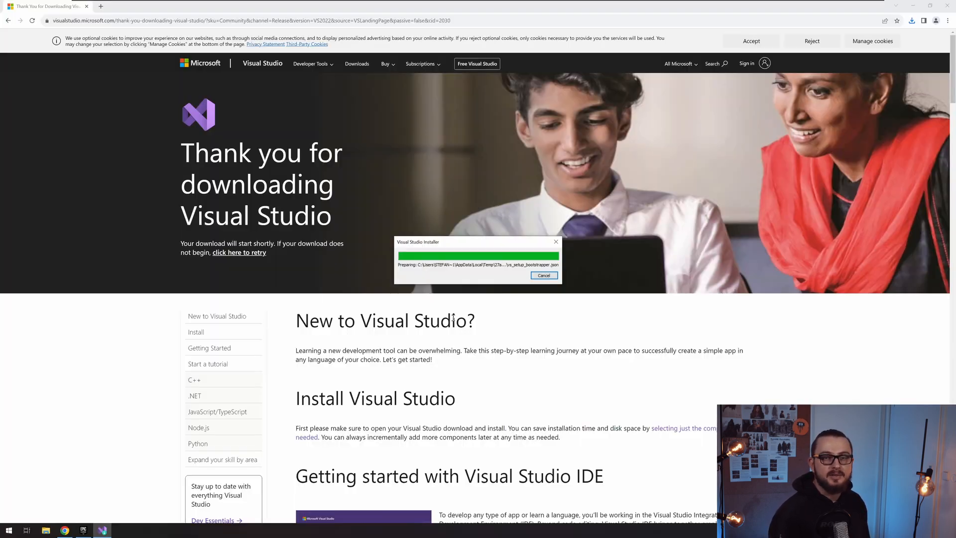
pyautogui.click(913, 6)
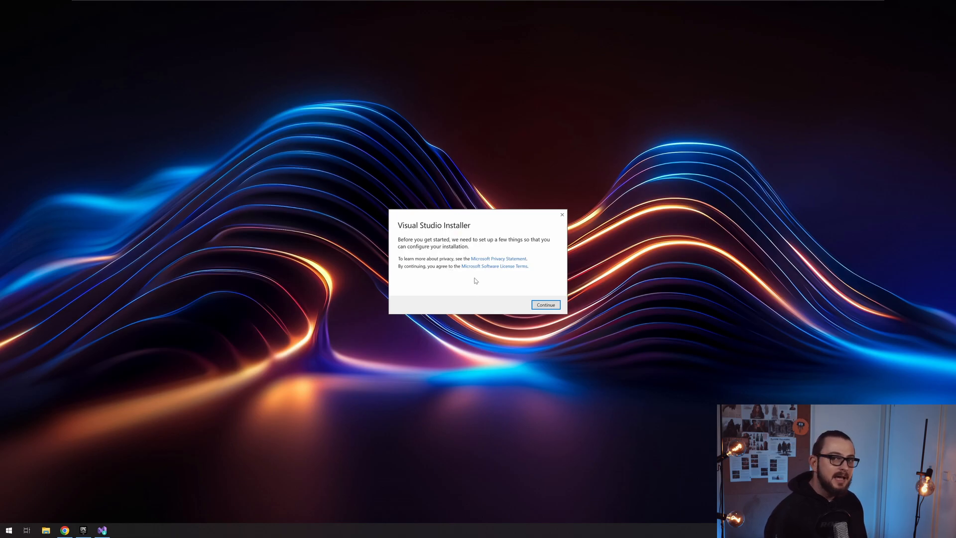
pyautogui.click(559, 306)
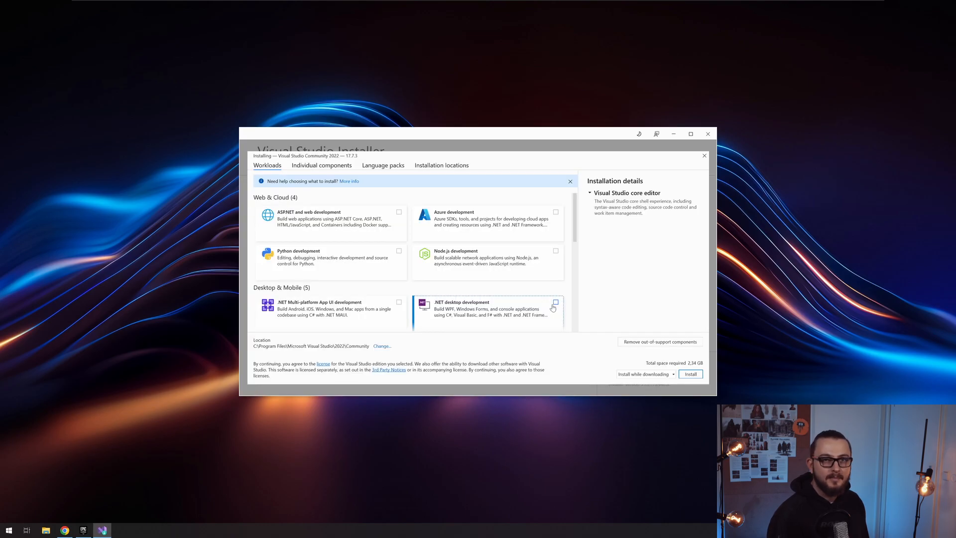
# Step: Install Visual Studio Community 2022 with the Game development with C++ and .NET desktop development workloads
pyautogui.click(691, 133)
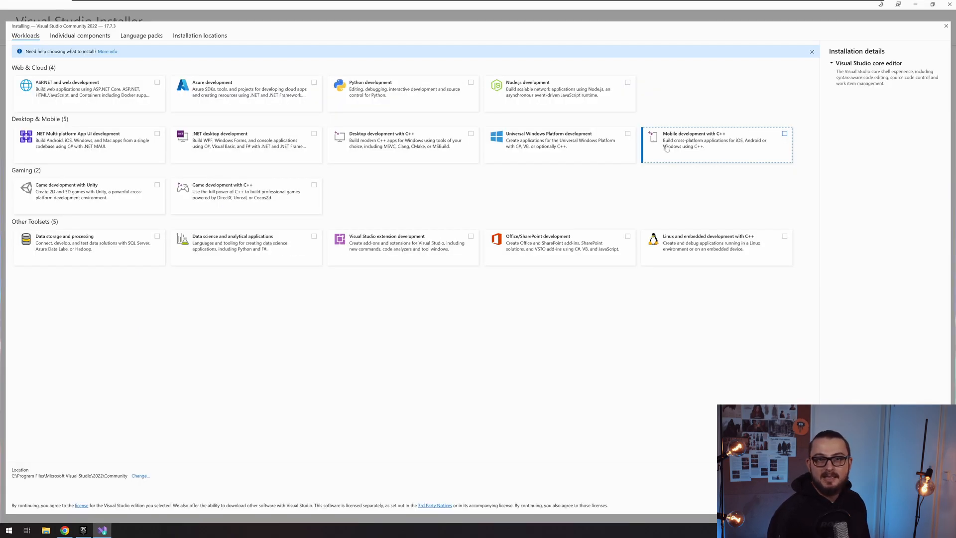
pyautogui.click(313, 185)
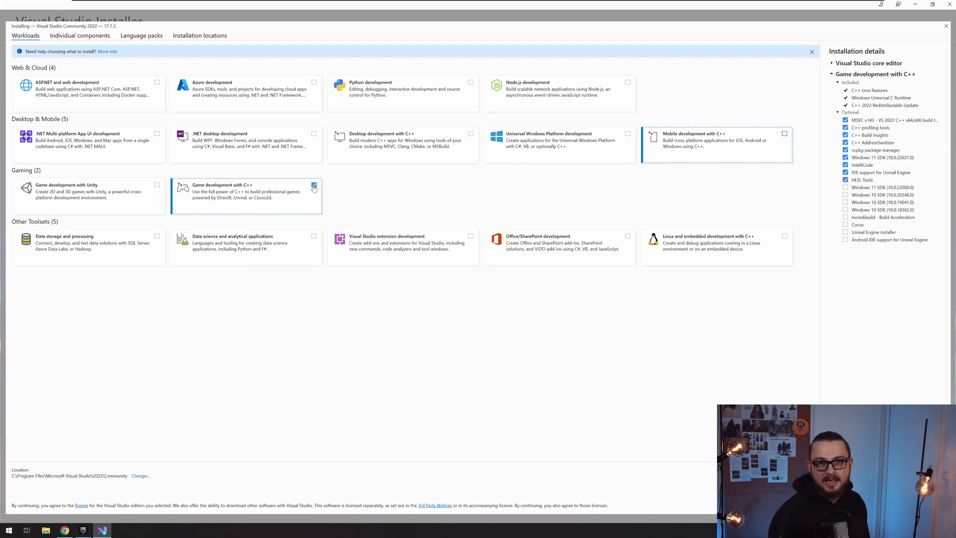
pyautogui.click(315, 135)
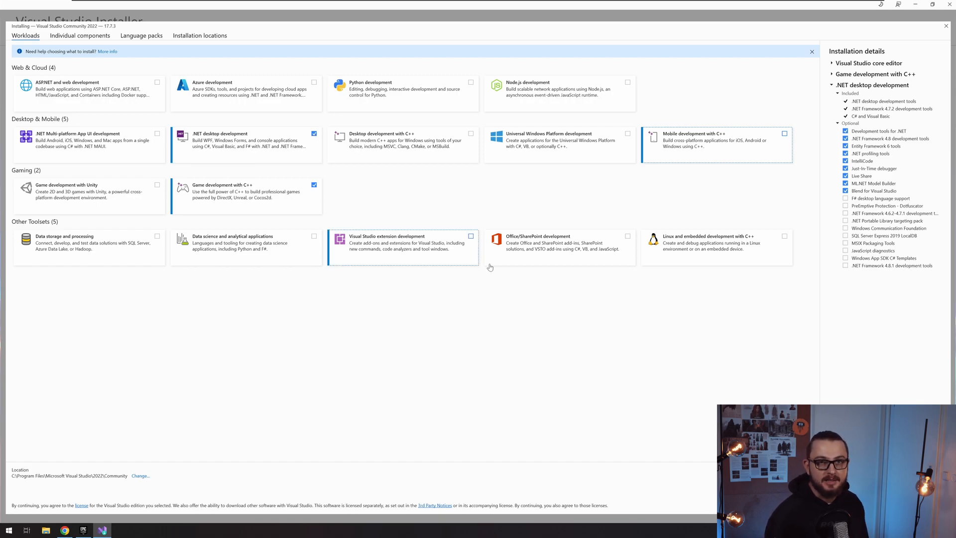
pyautogui.click(927, 505)
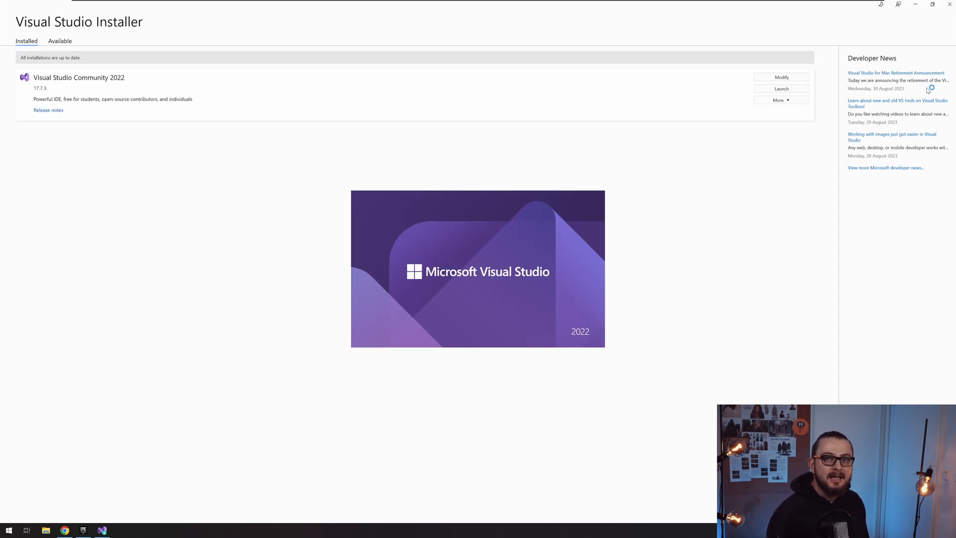
# Step: Minimize the Visual Studio Installer and sign in to Visual Studio with an existing account
pyautogui.click(915, 5)
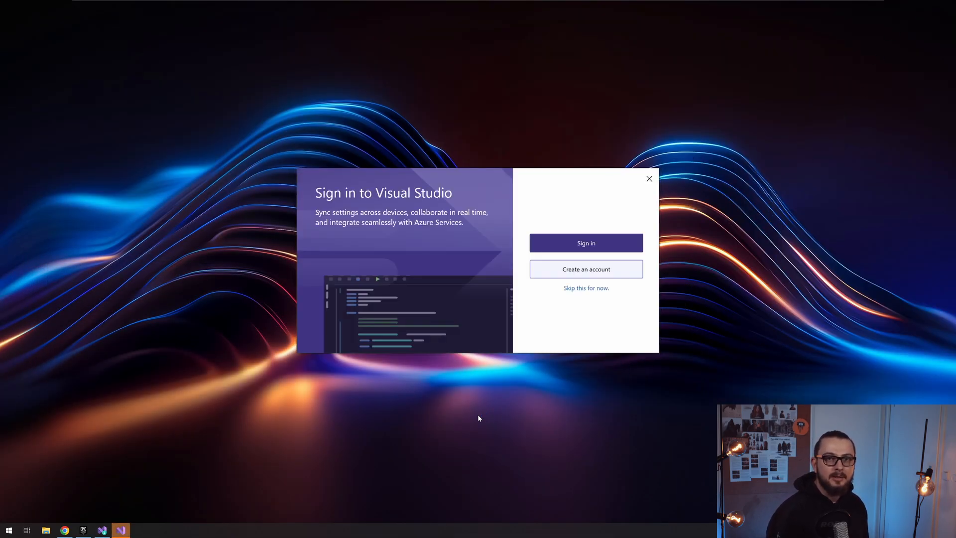
pyautogui.click(593, 246)
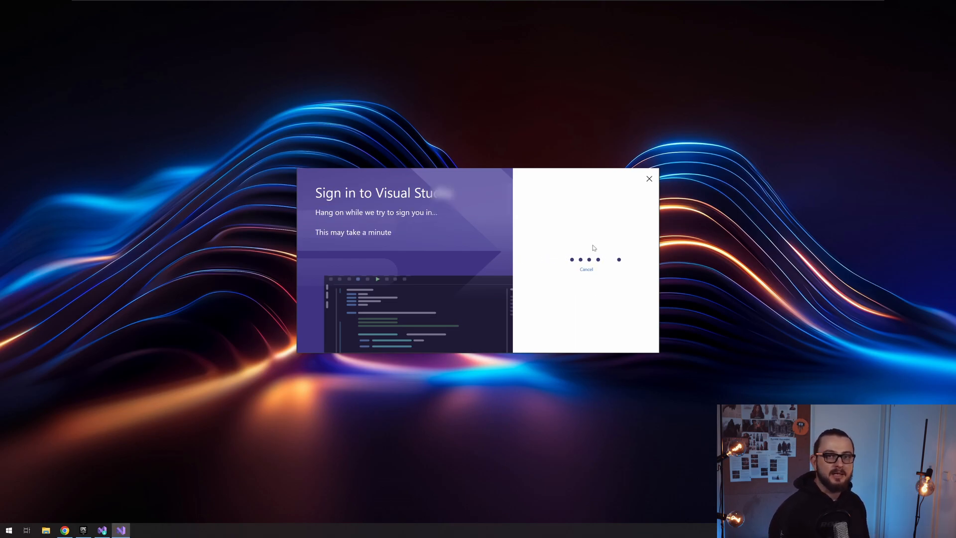
pyautogui.click(461, 203)
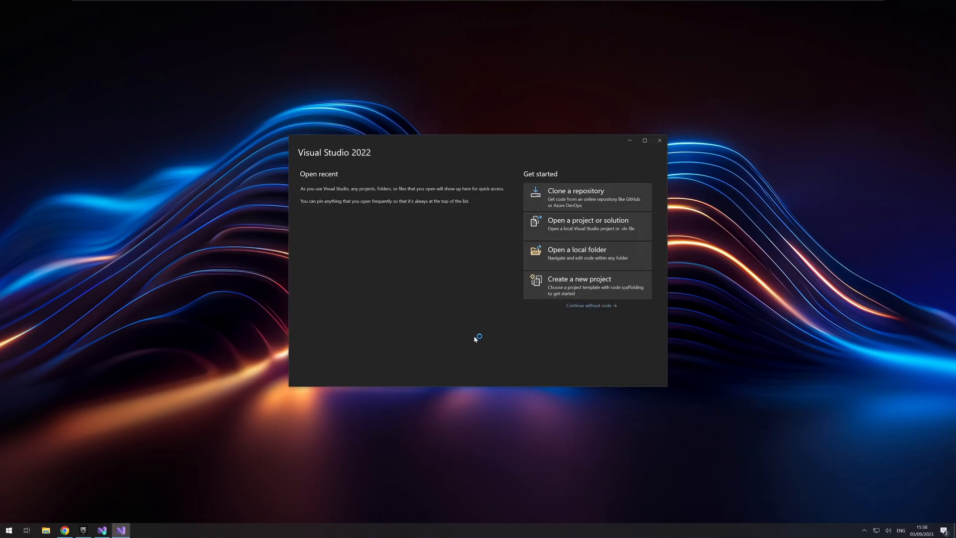